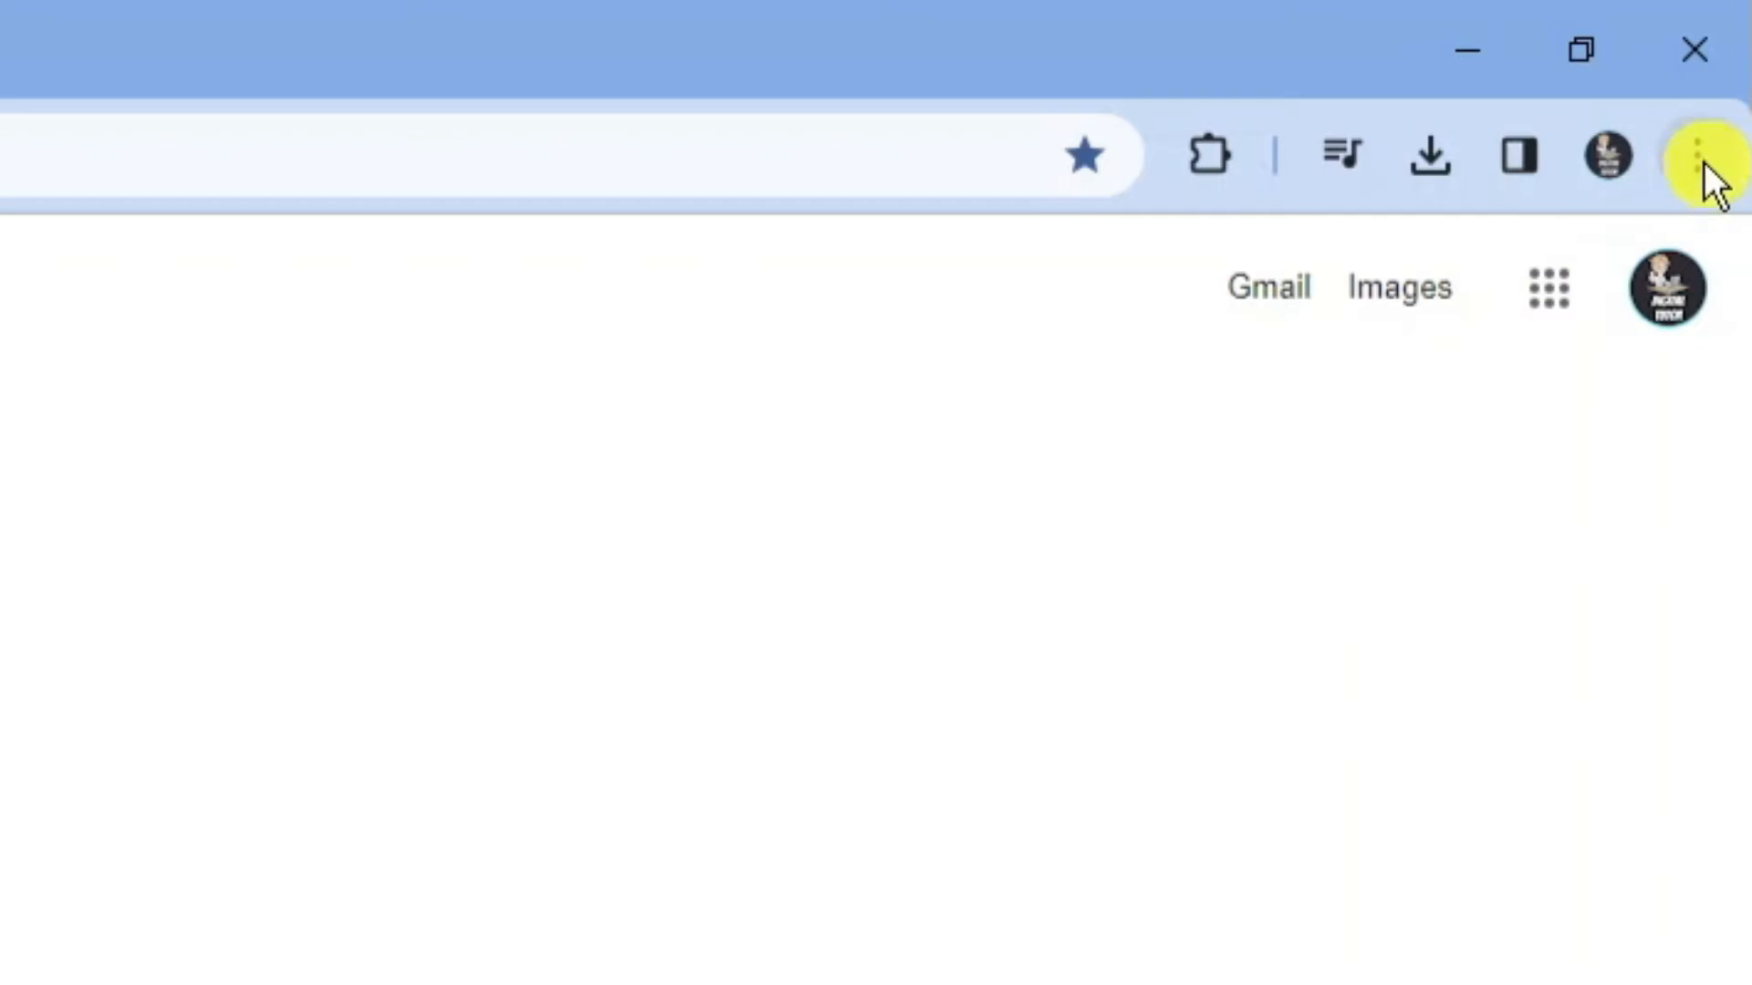
- Reach Settings > Privacy and security > Security, where the Safe Browsing levels are listed
left_click(1694, 169)
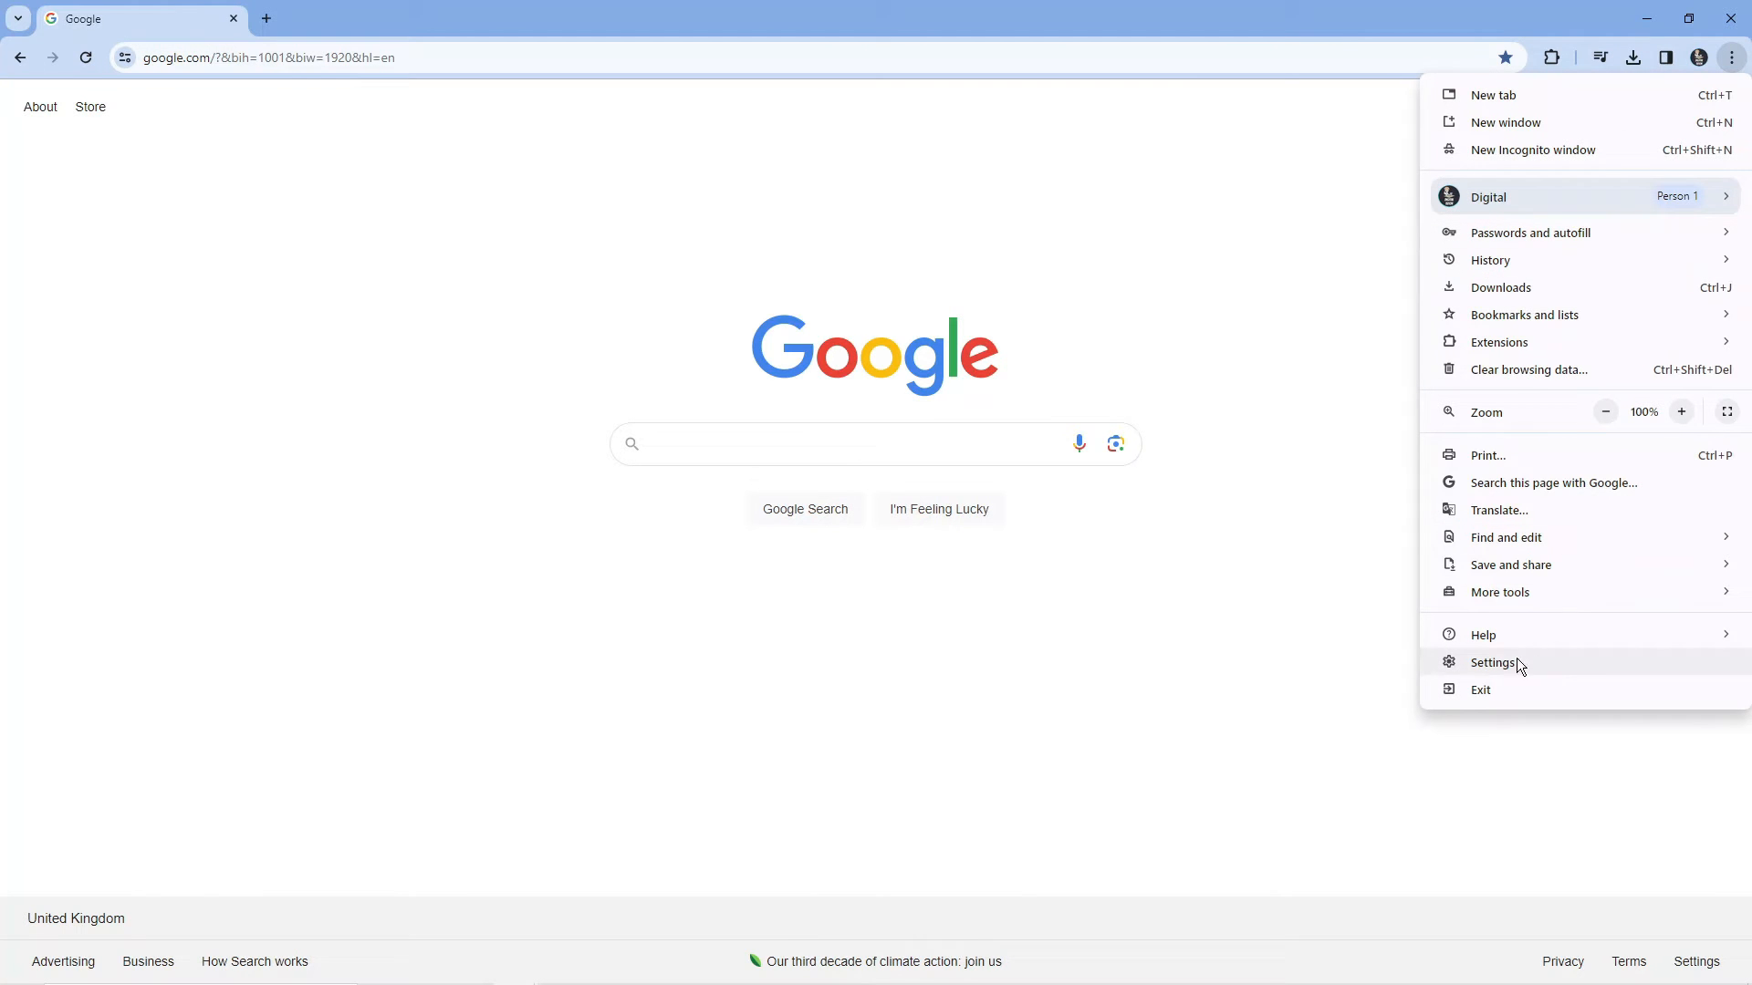
left_click(1548, 663)
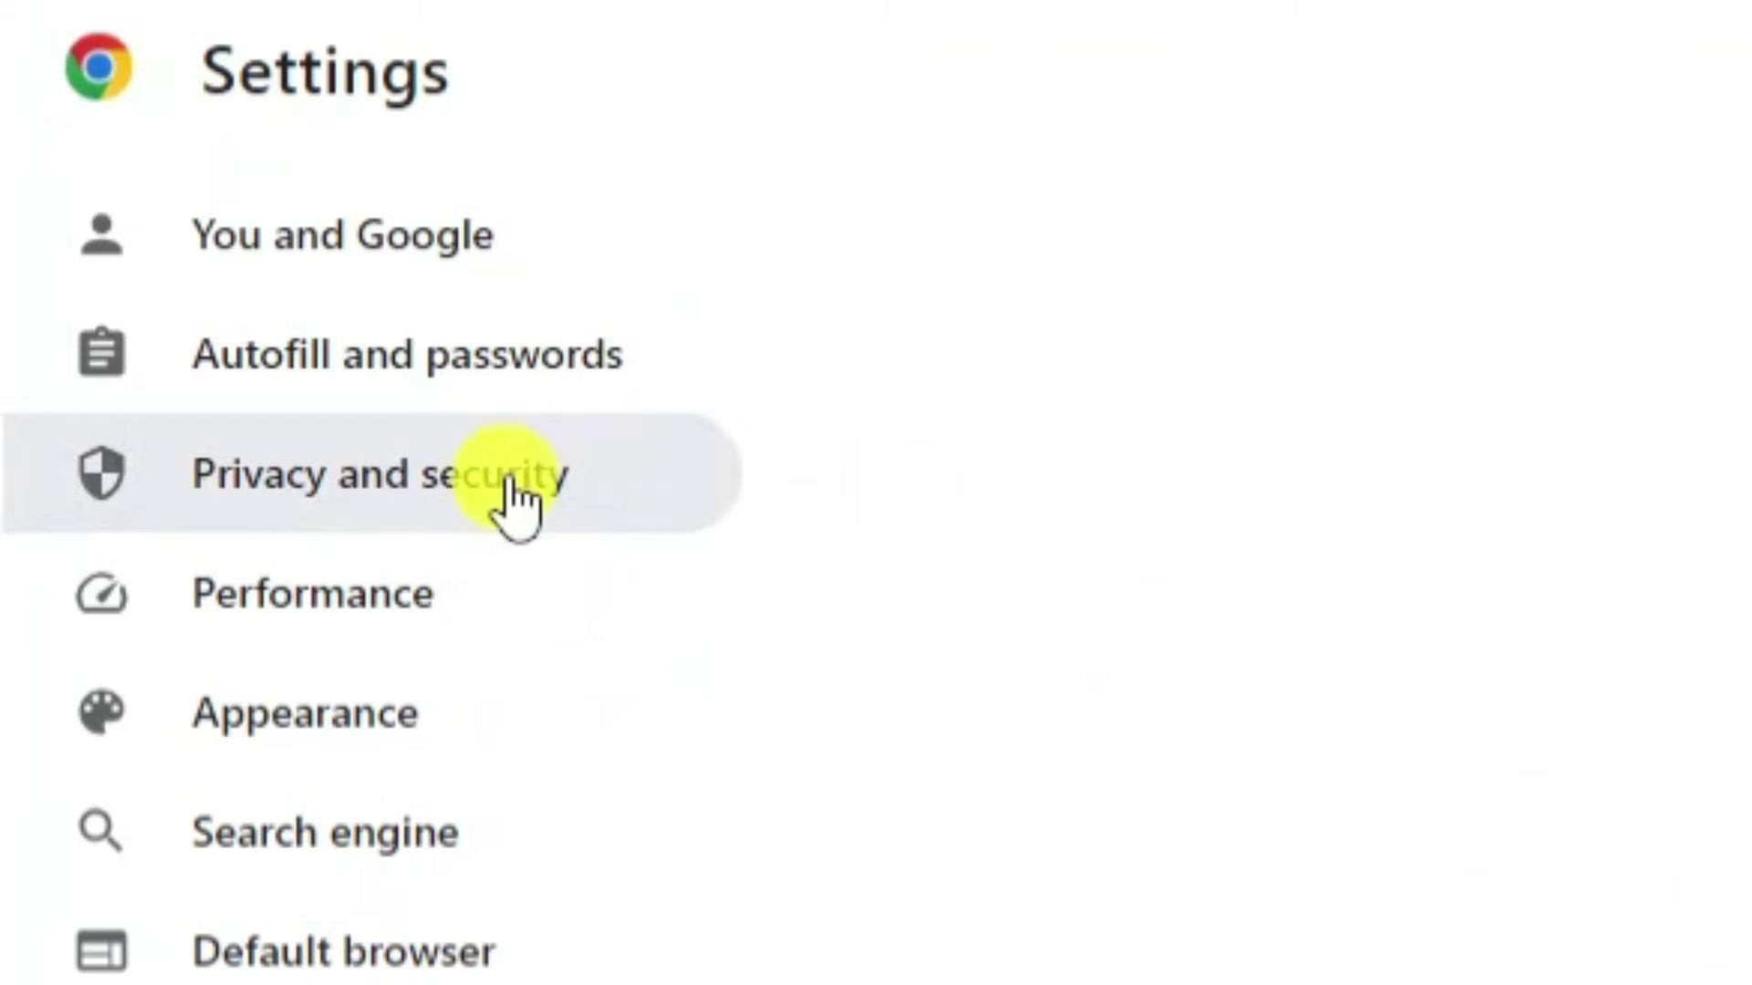
left_click(514, 486)
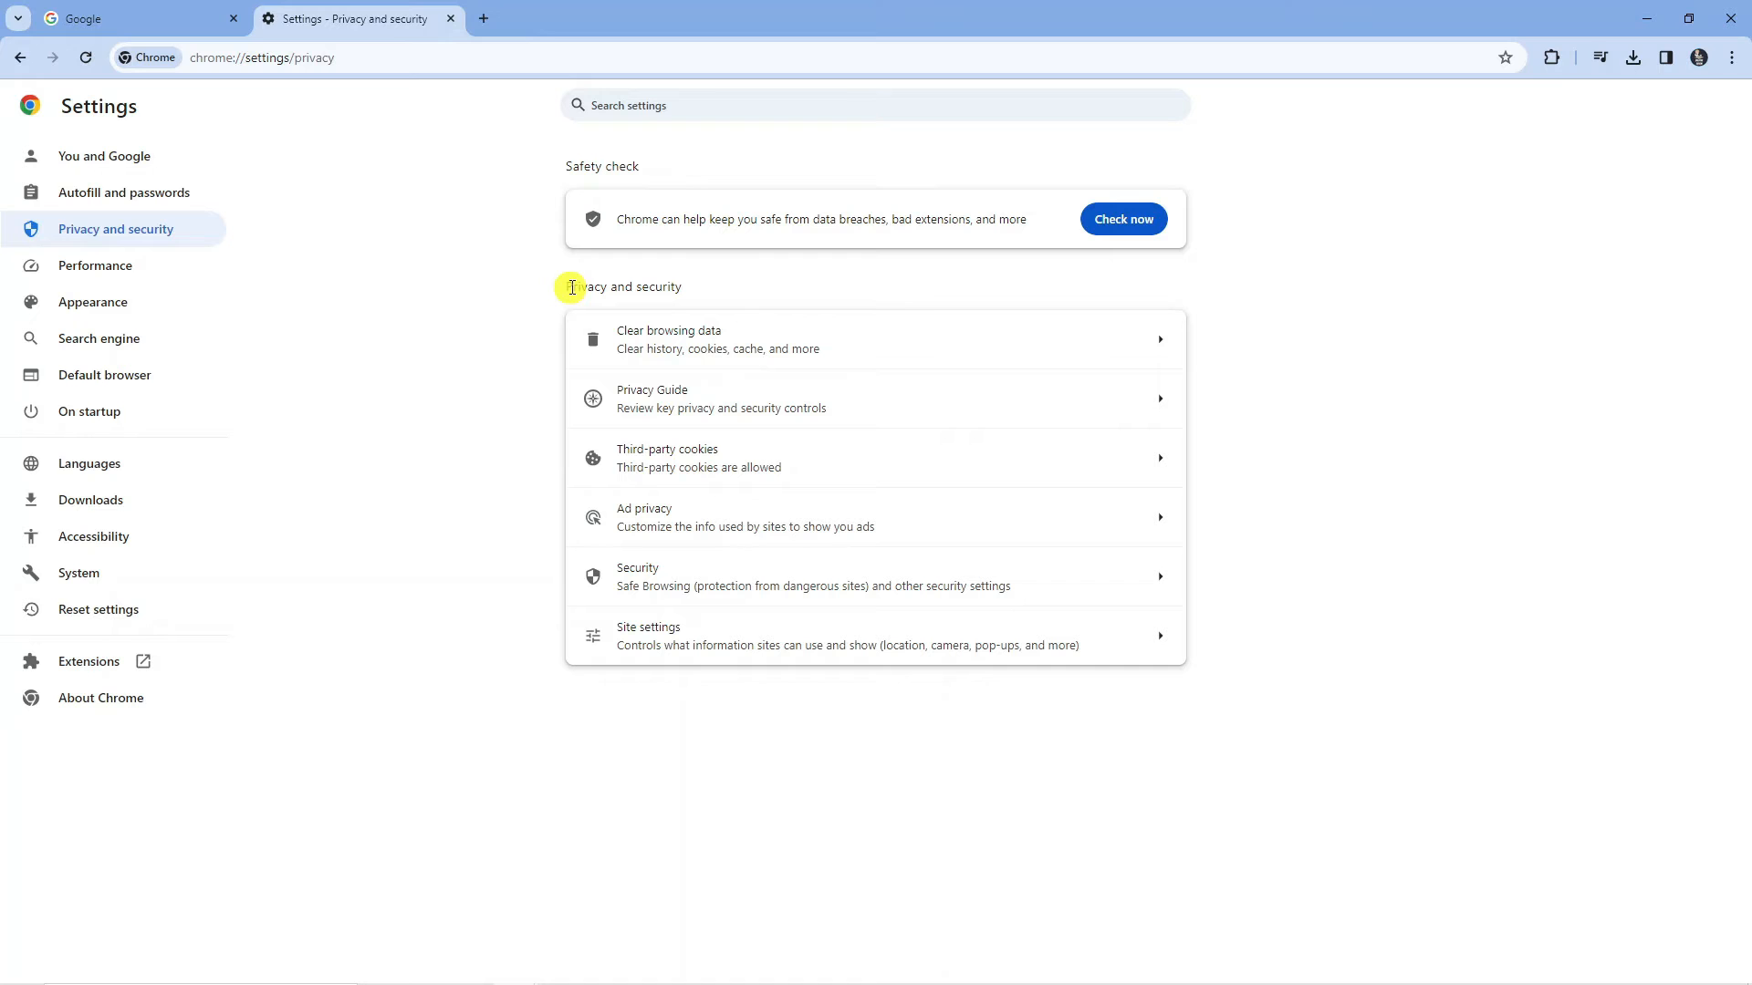
left_click_drag(562, 287, 720, 298)
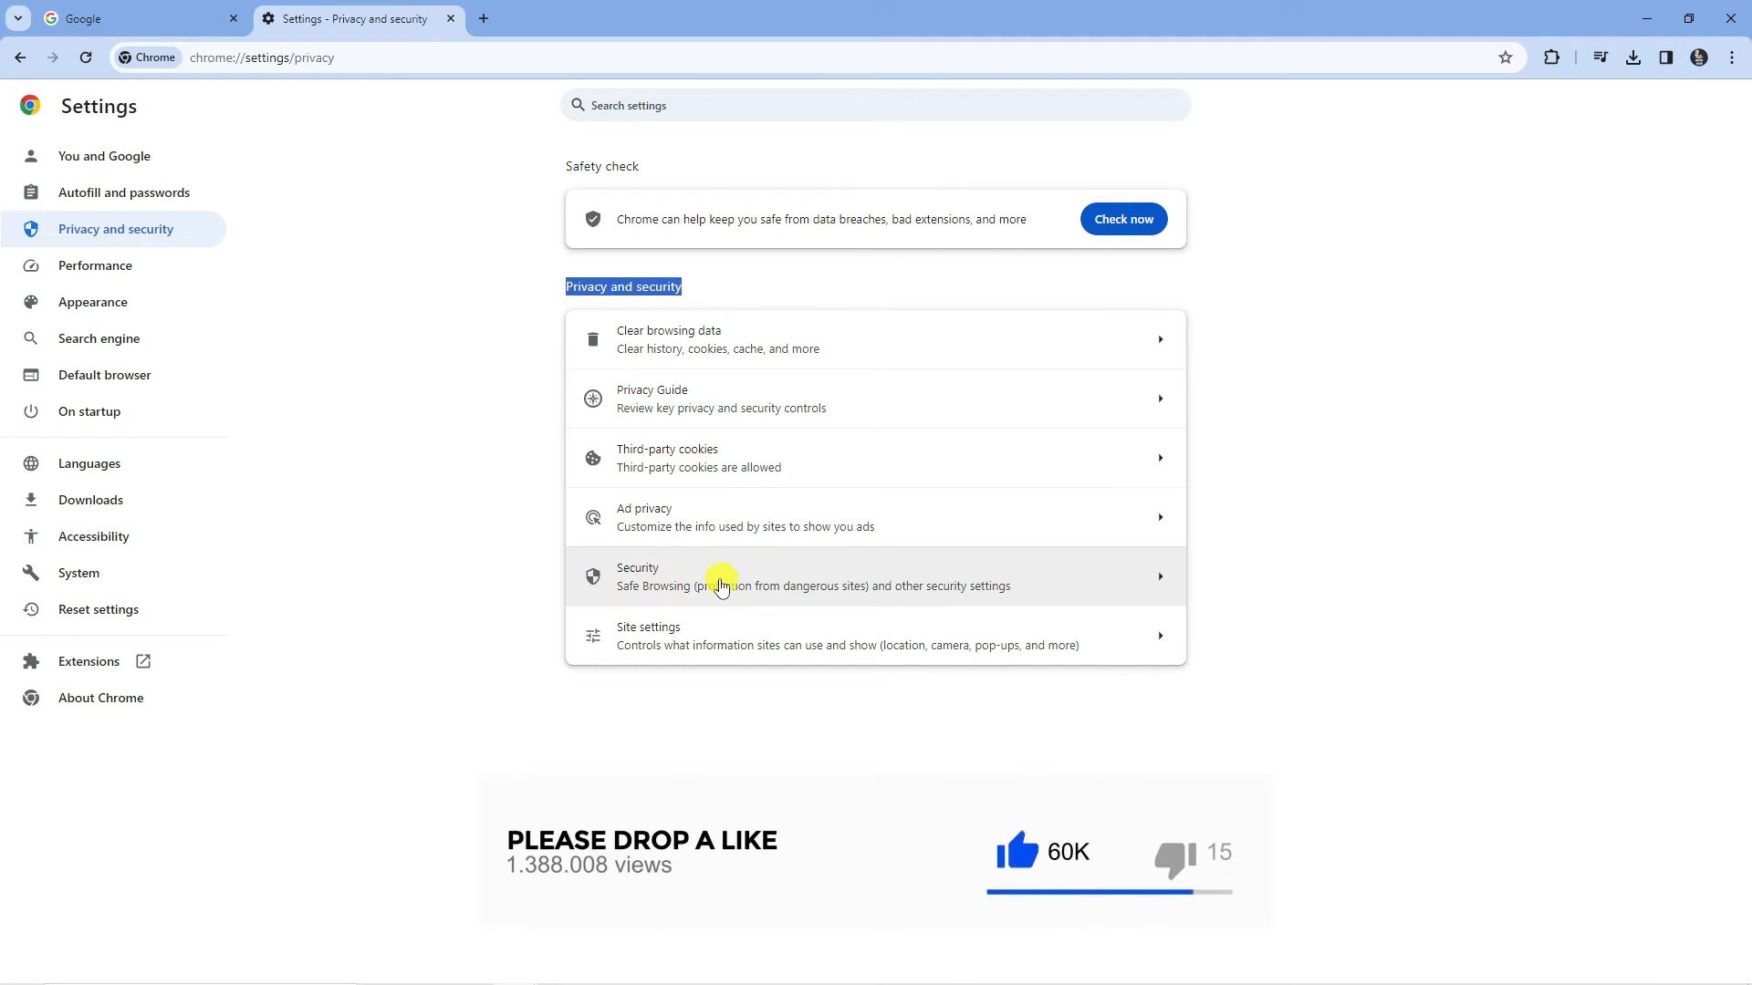
left_click(747, 585)
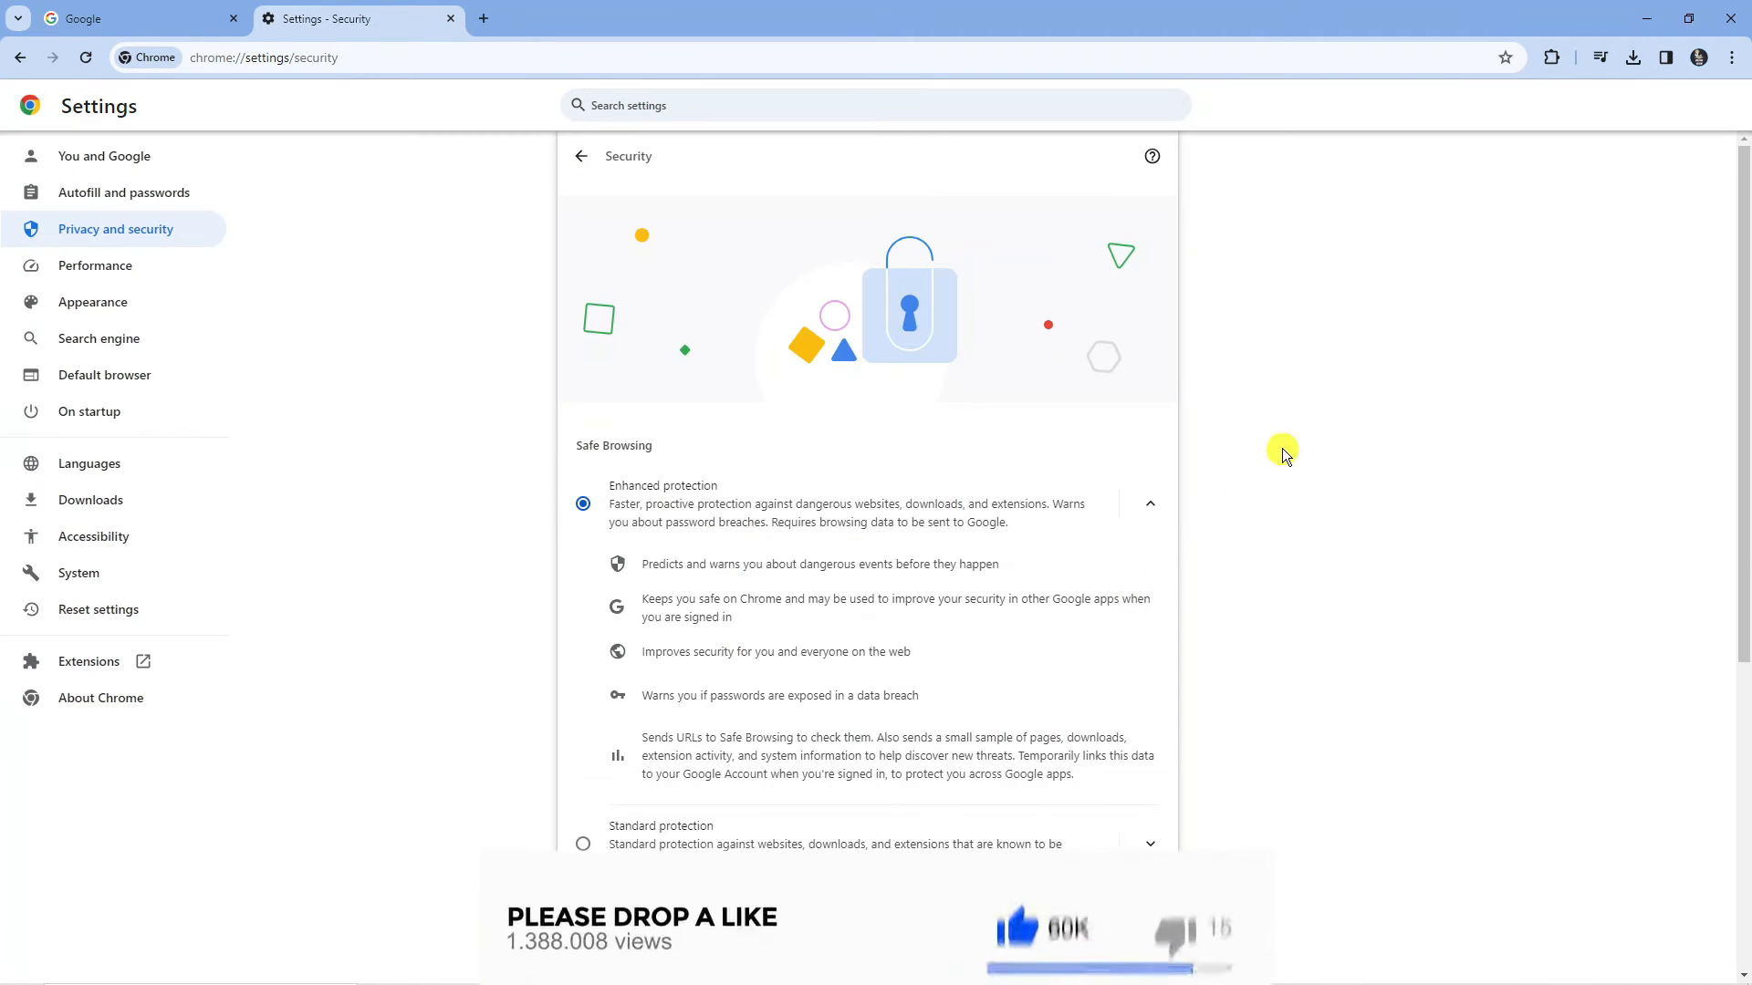
scroll(1282, 448, "down", 1)
scroll(1283, 447, "down", 1)
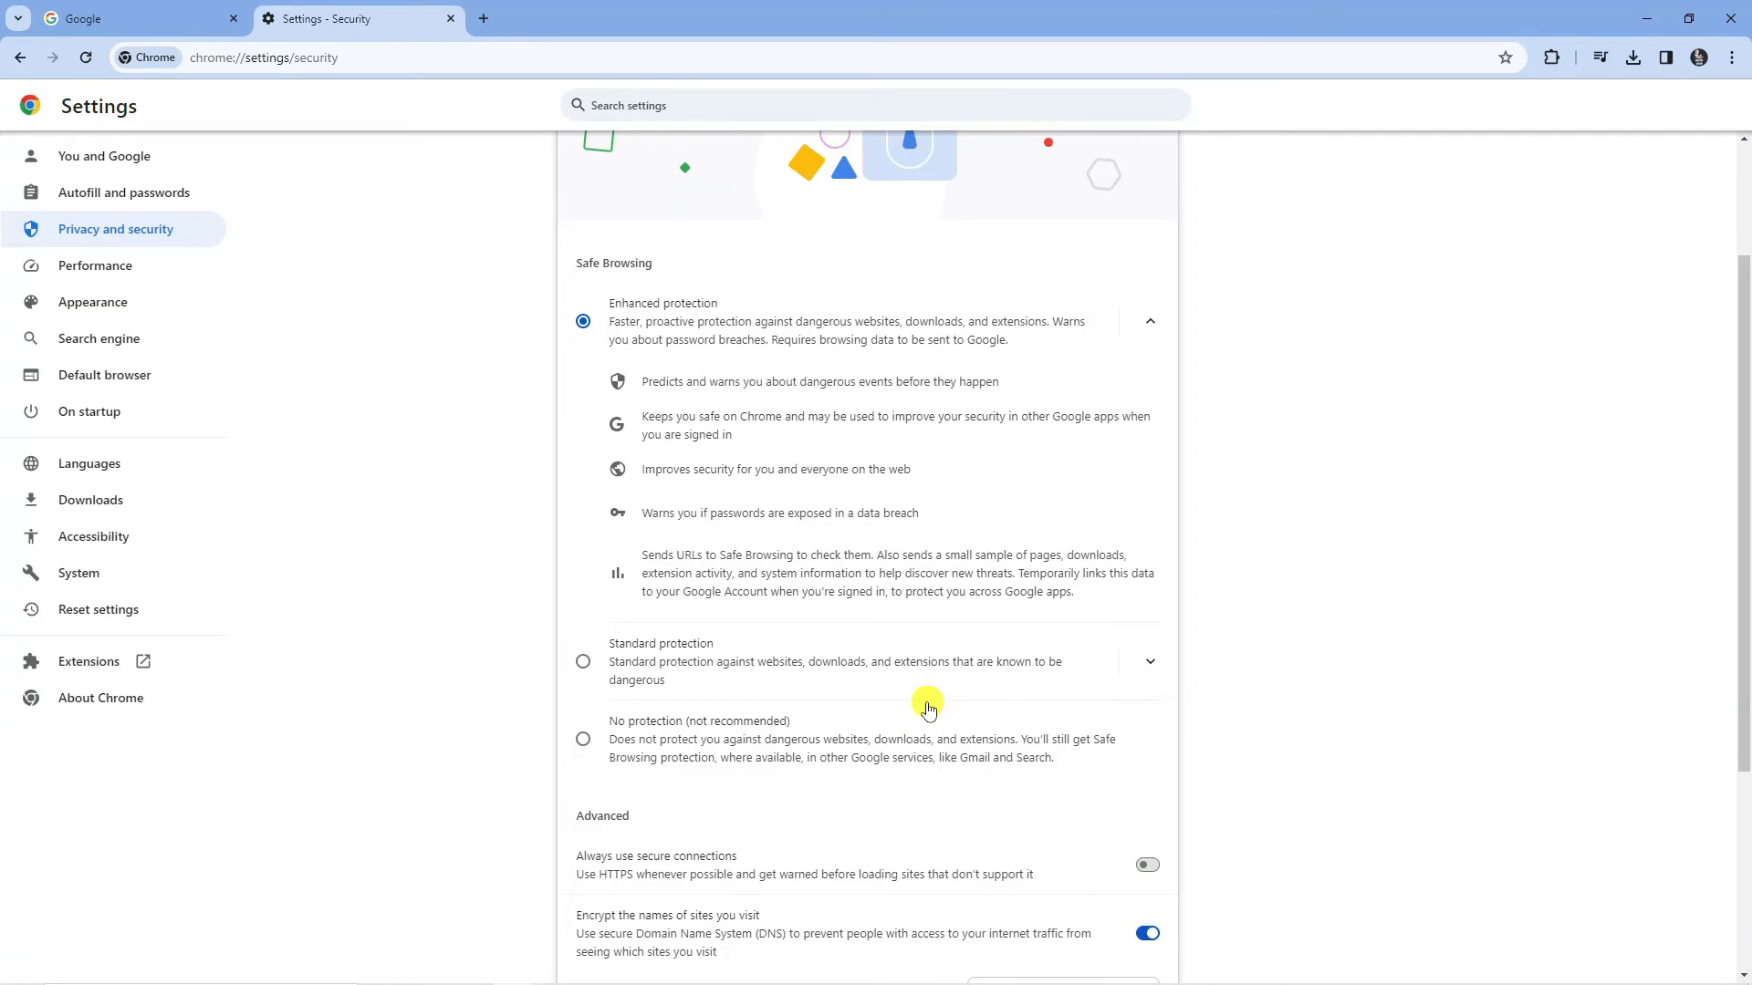
- Select No protection (not recommended) and confirm Turn off in the warning dialog
left_click(586, 742)
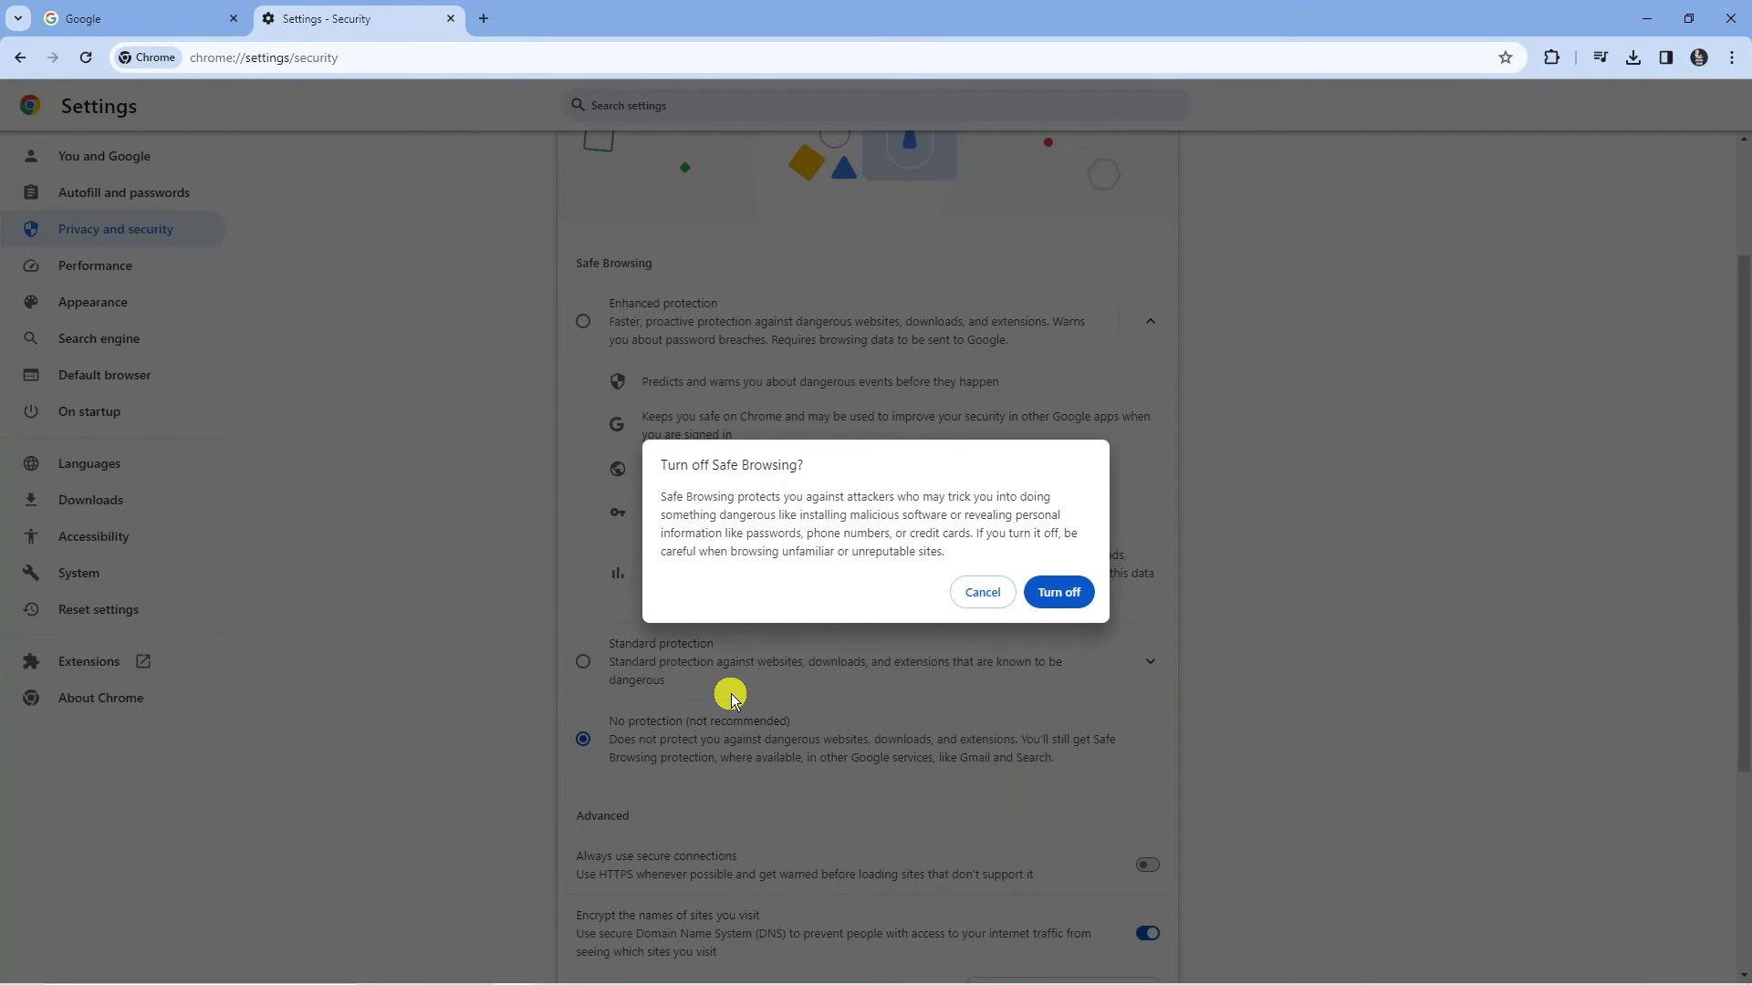
left_click(1062, 593)
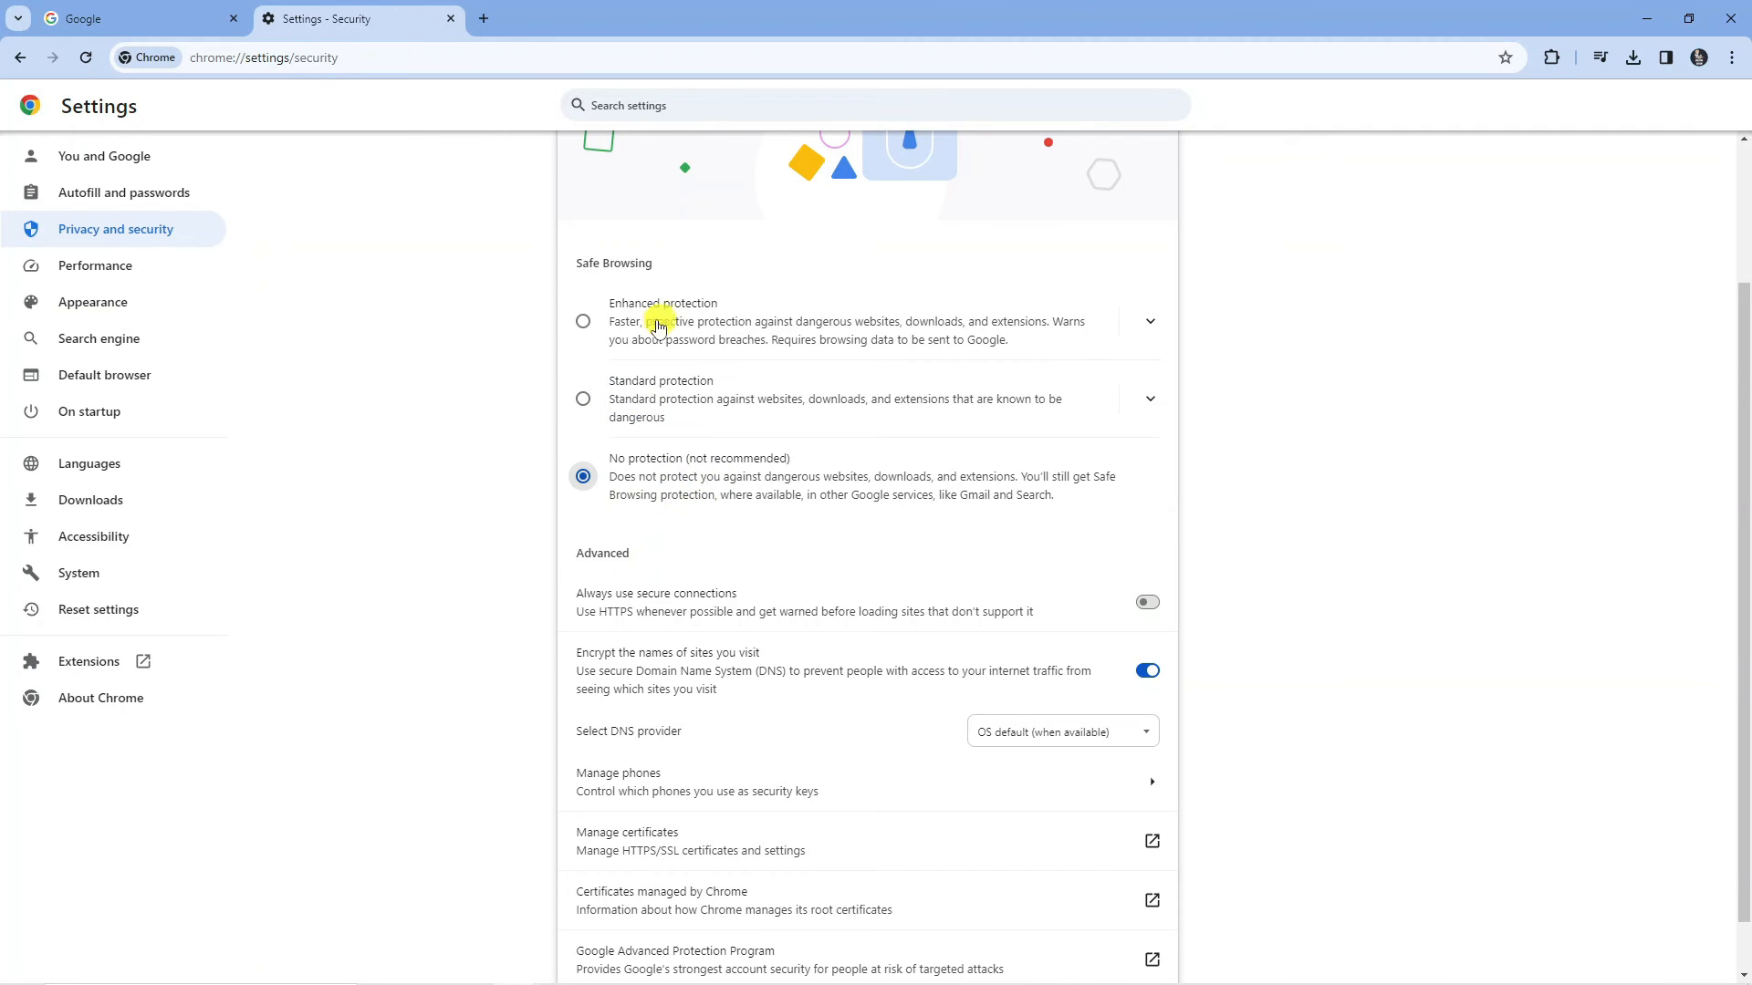
- Select Enhanced protection again so Safe Browsing is restored
left_click(658, 324)
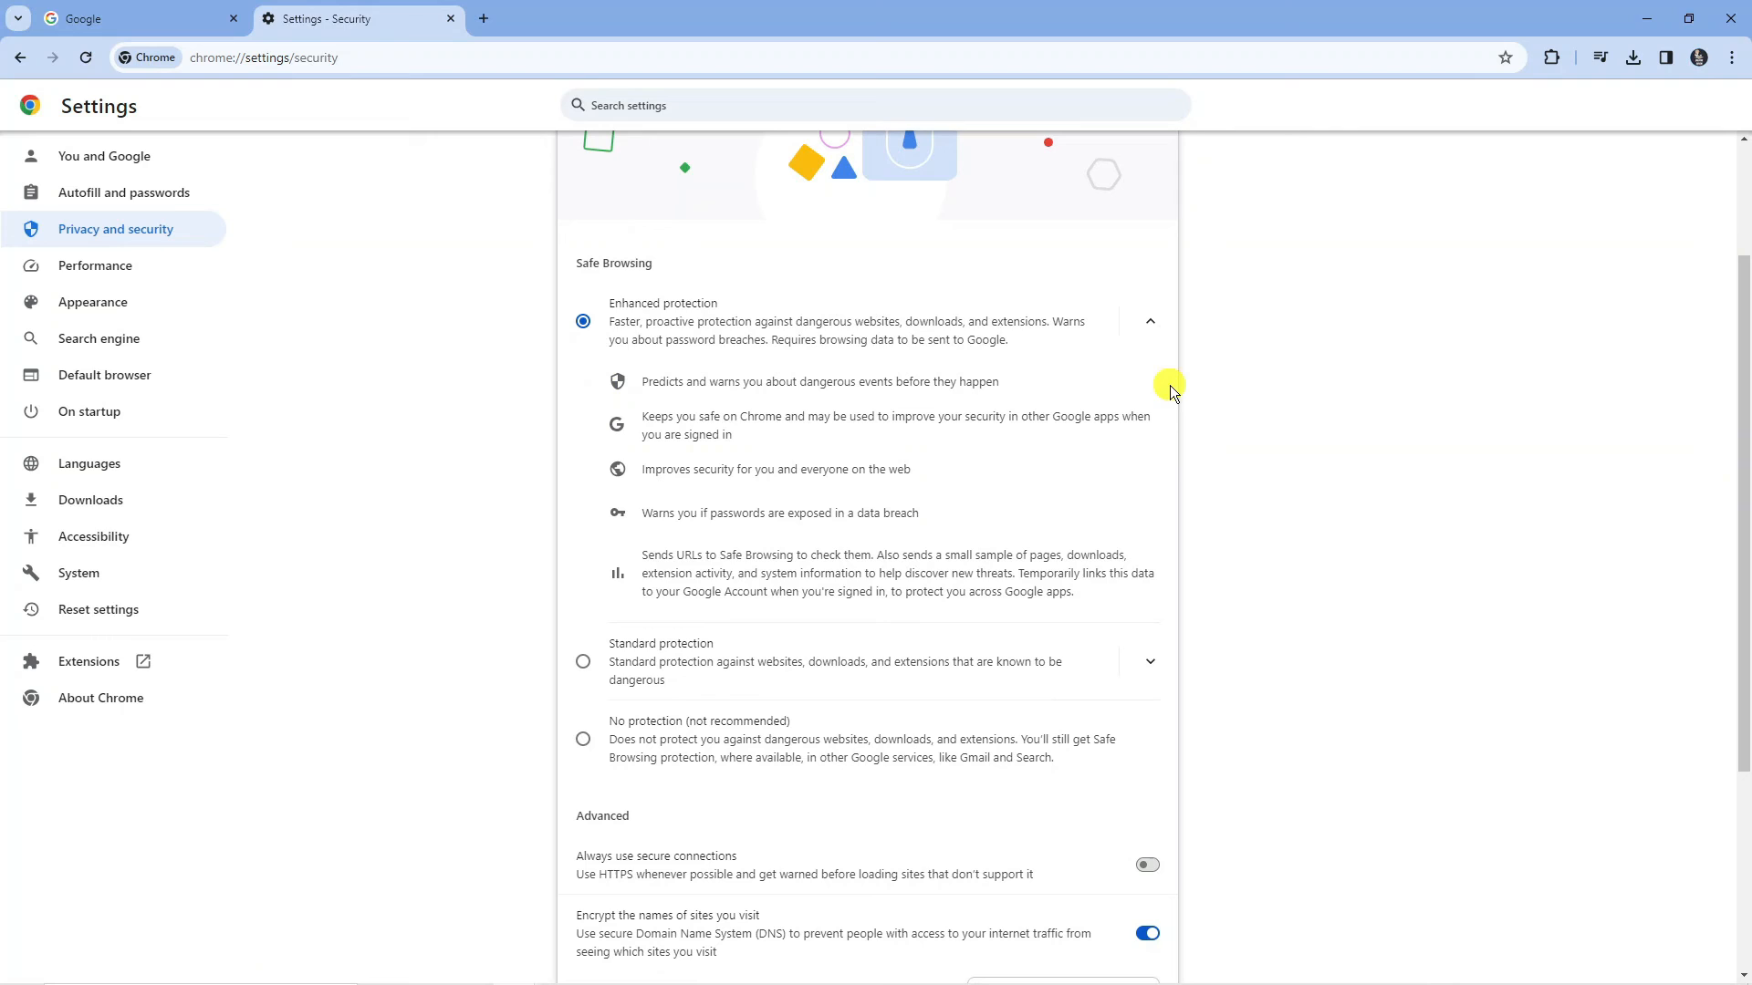